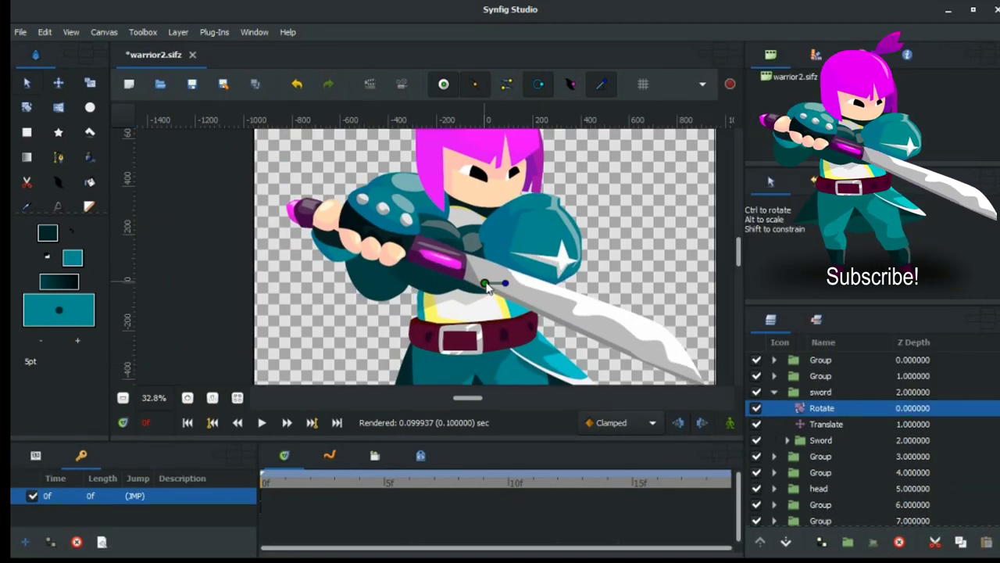
# - Inspect the sword's translate layer and its swing pose at frames 5 and 3
pyautogui.click(812, 426)
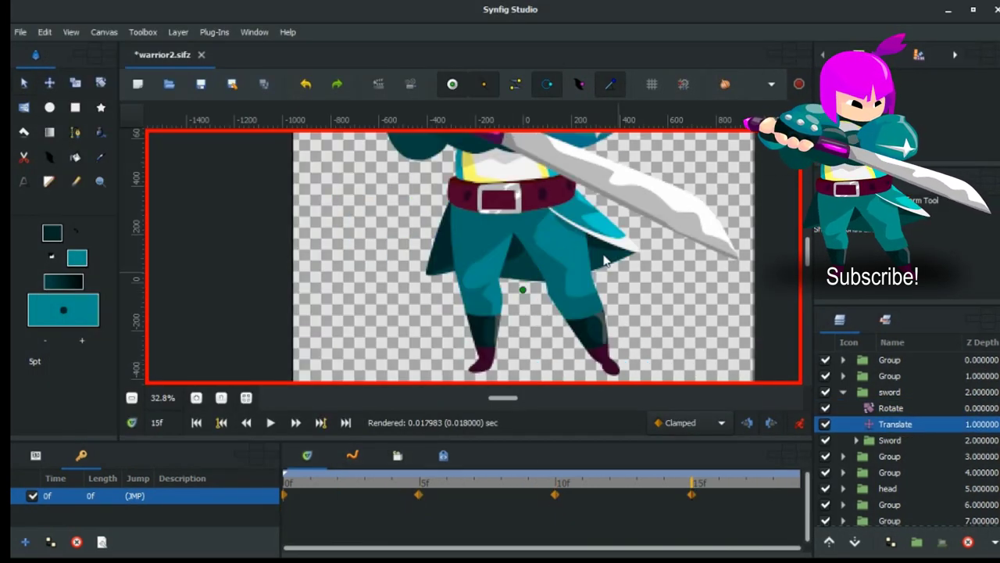
pyautogui.scroll(3, 604, 262)
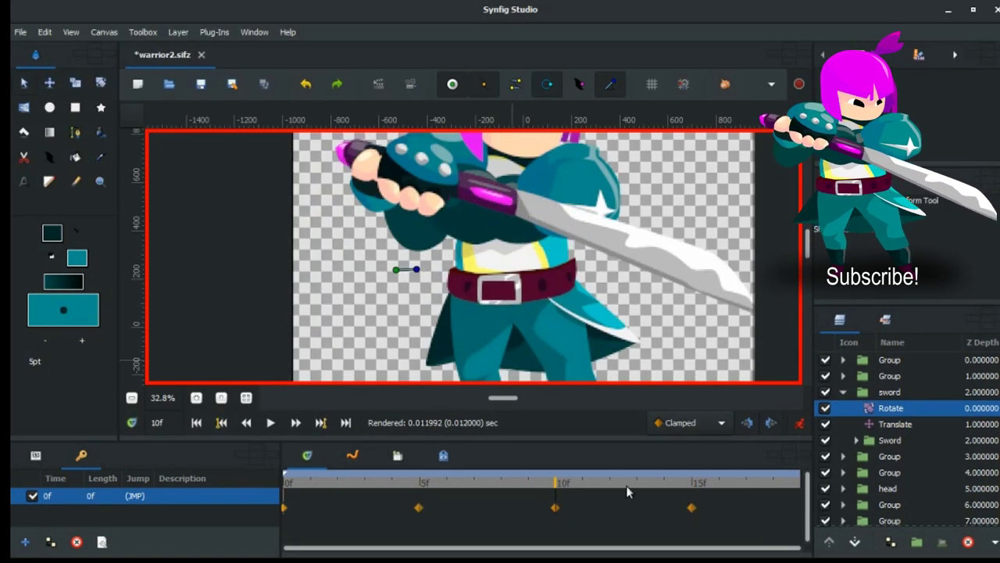
pyautogui.click(420, 482)
pyautogui.scroll(3, 529, 261)
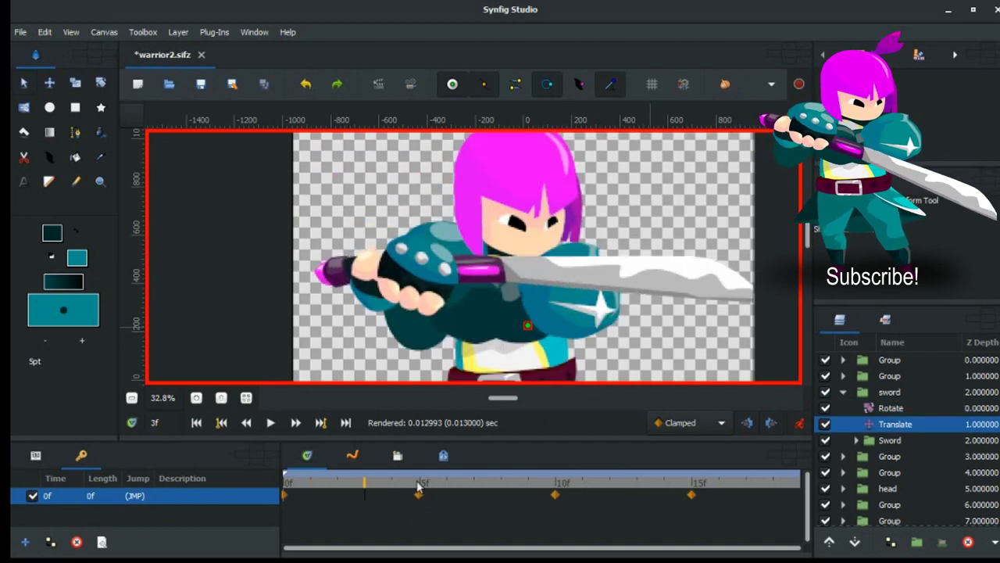
pyautogui.click(364, 482)
pyautogui.click(890, 408)
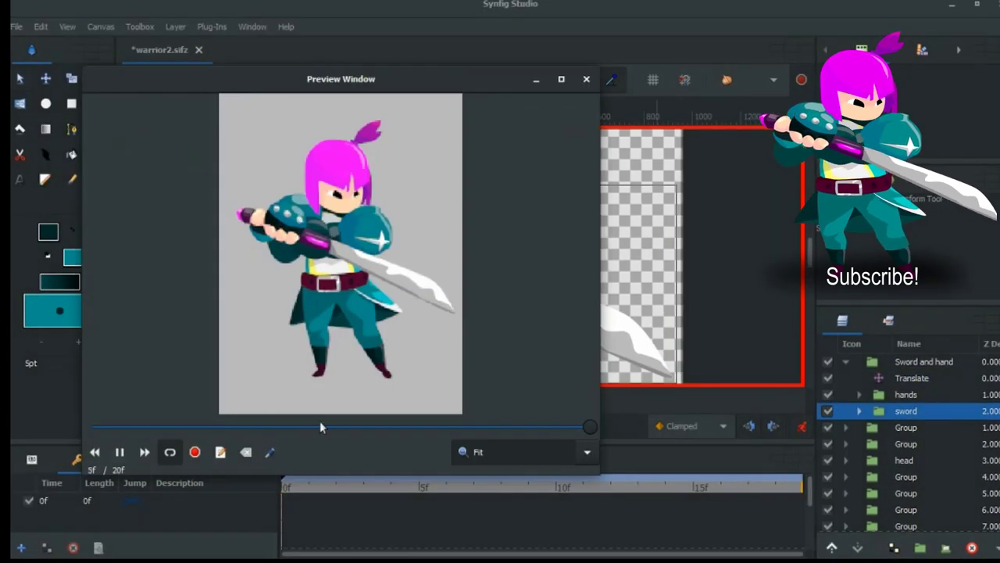
# - Close the sword animation preview window
pyautogui.click(586, 79)
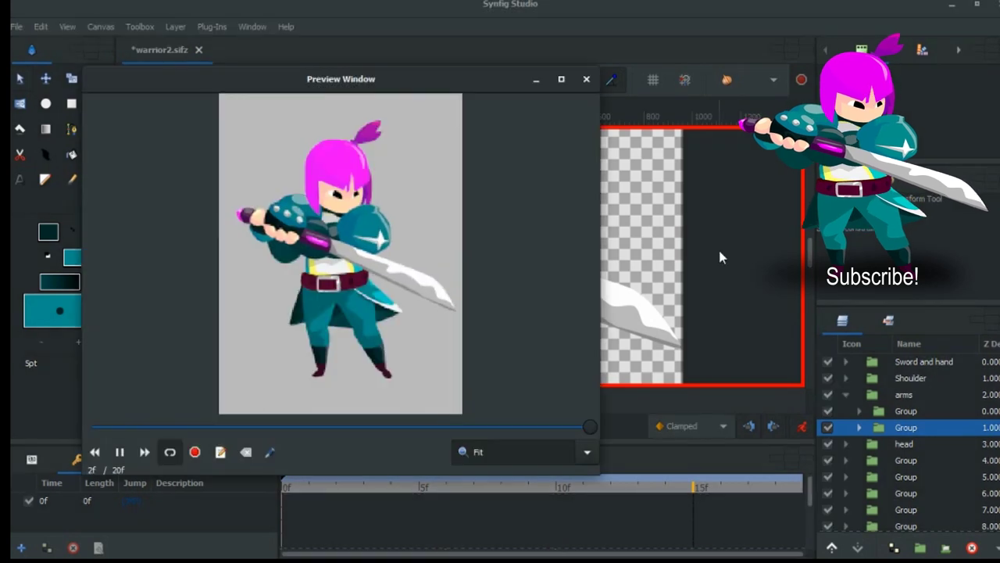
# - Collapse the arms group, select the Shoulder group and check its layer options menu
pyautogui.click(586, 79)
pyautogui.click(846, 394)
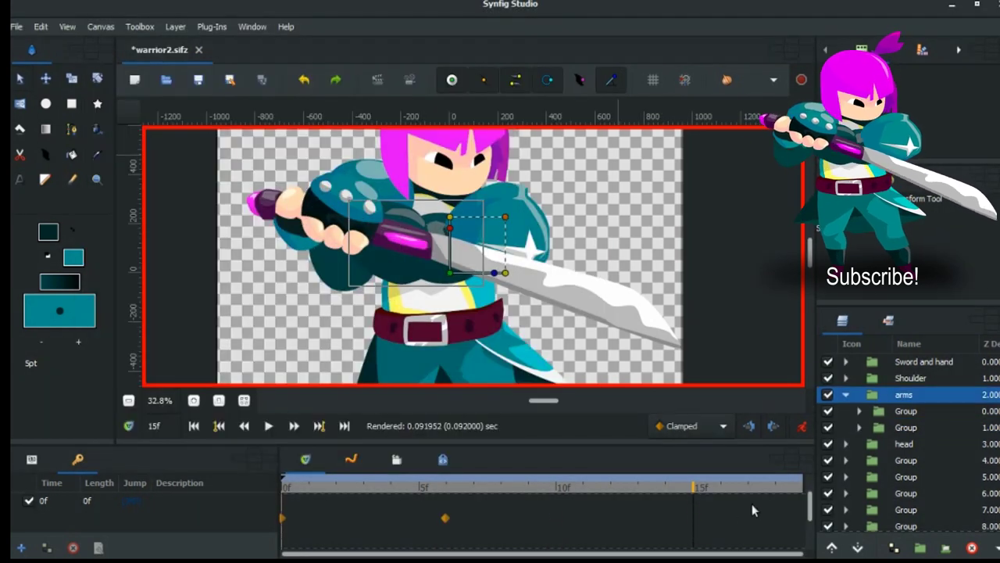
pyautogui.rightClick(876, 377)
pyautogui.press('Escape')
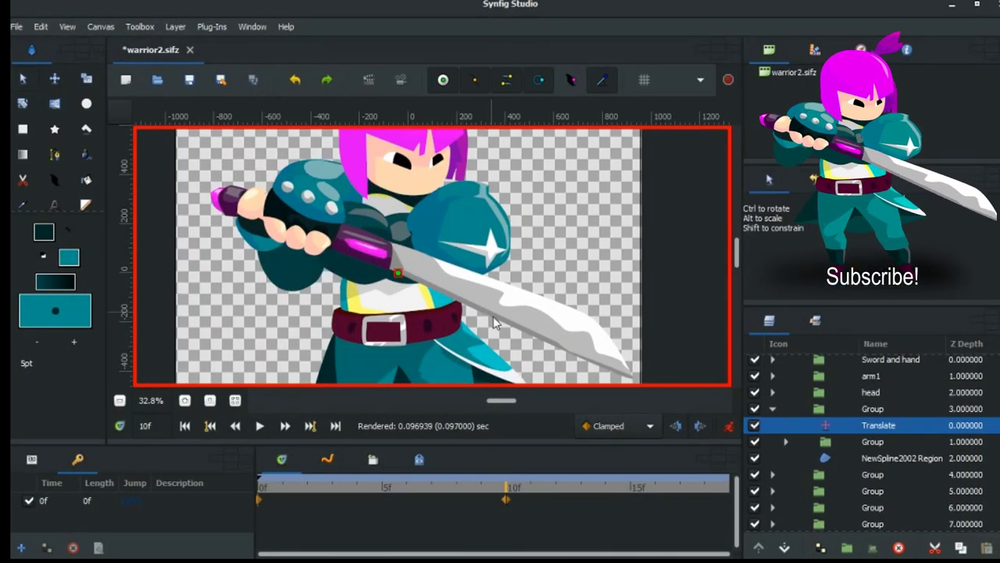
# - Preview the NewSpline2002 group's translate animation, then close the preview
pyautogui.click(257, 274)
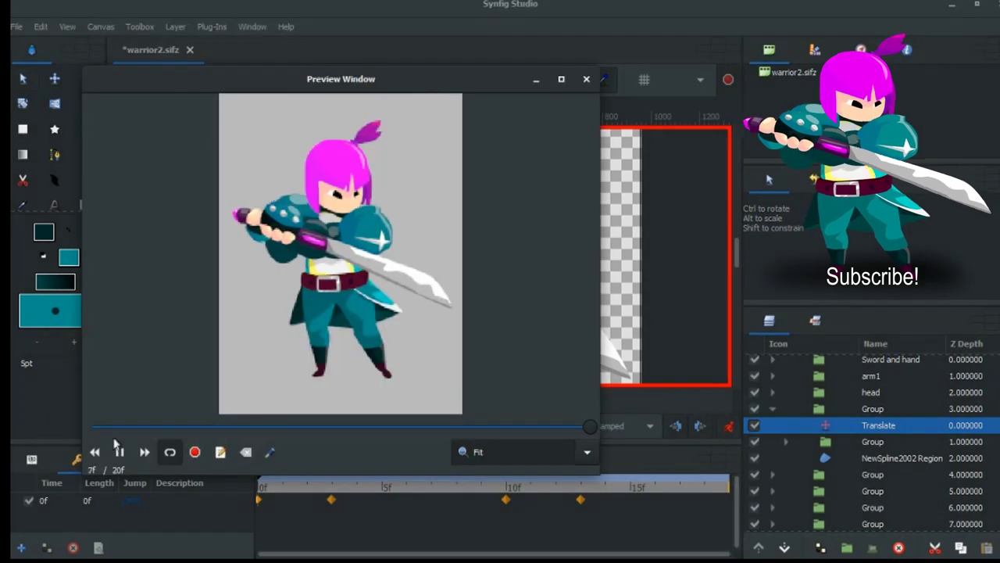
pyautogui.click(585, 80)
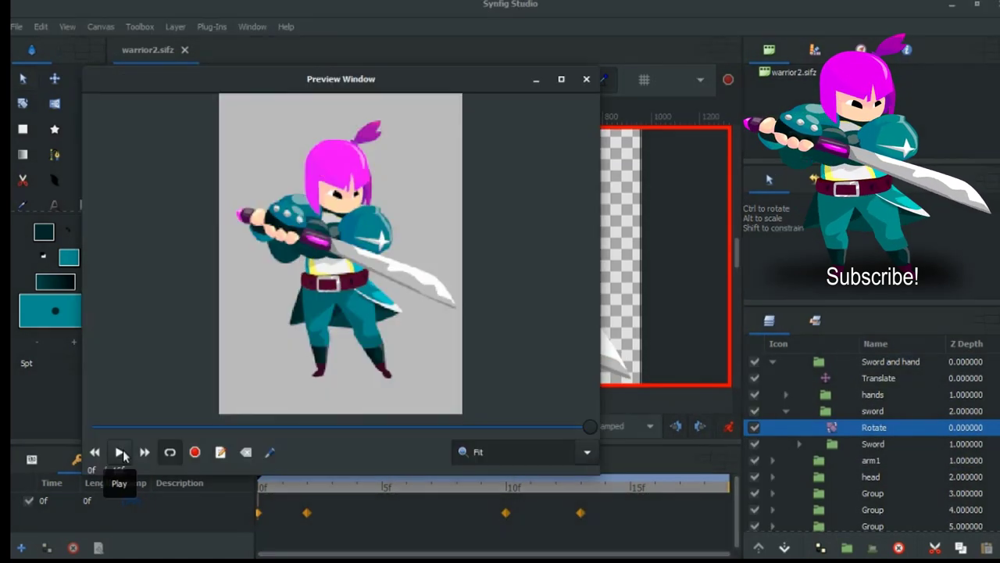
# - Play the whole-body and head translate animation in the Preview window
pyautogui.click(121, 453)
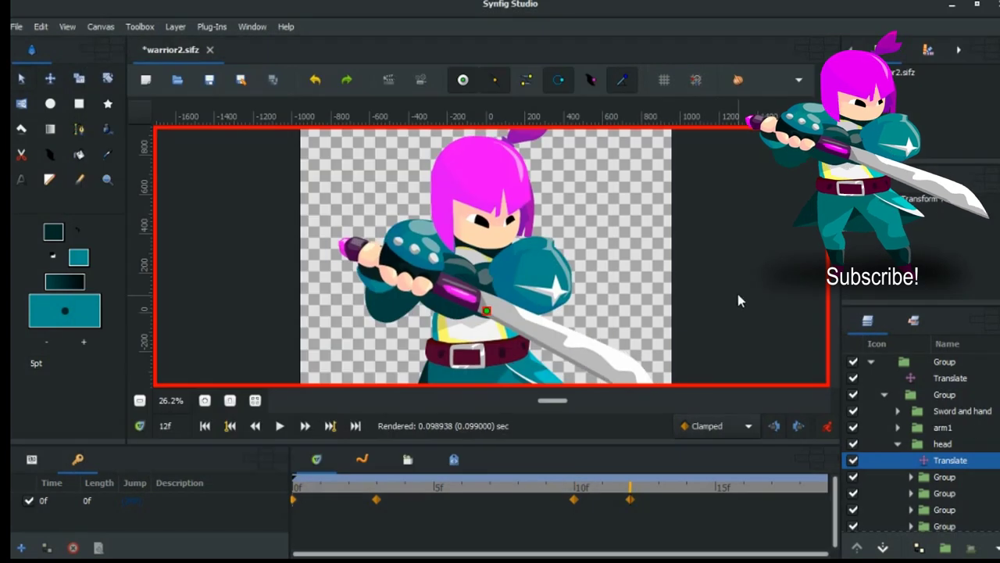
# - Select the head group directly on the canvas
pyautogui.click(478, 223)
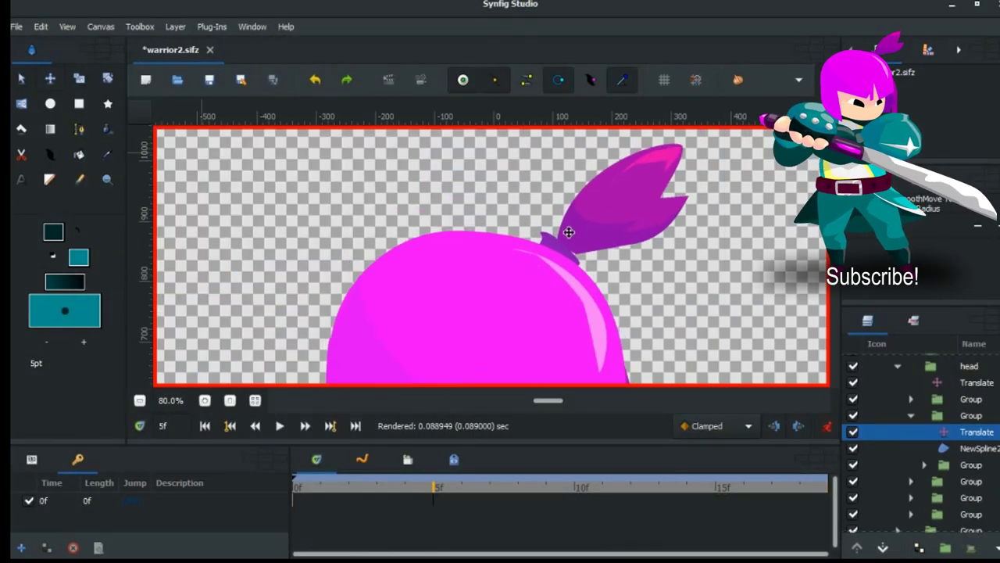
# - Zoom out to show the whole warrior and select a group in the Layers panel
pyautogui.click(771, 486)
pyautogui.click(939, 481)
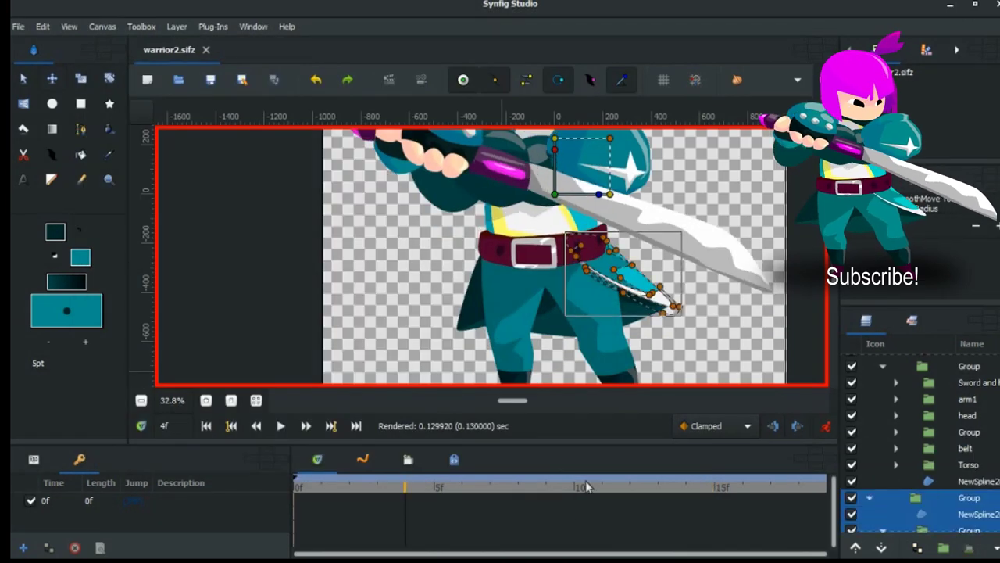
# - Scrub to frame 9, then step back to frame 10 to check the coat-flap pose
pyautogui.moveTo(500, 488)
pyautogui.mouseDown()
pyautogui.moveTo(547, 491)
pyautogui.moveTo(349, 488)
pyautogui.mouseUp()
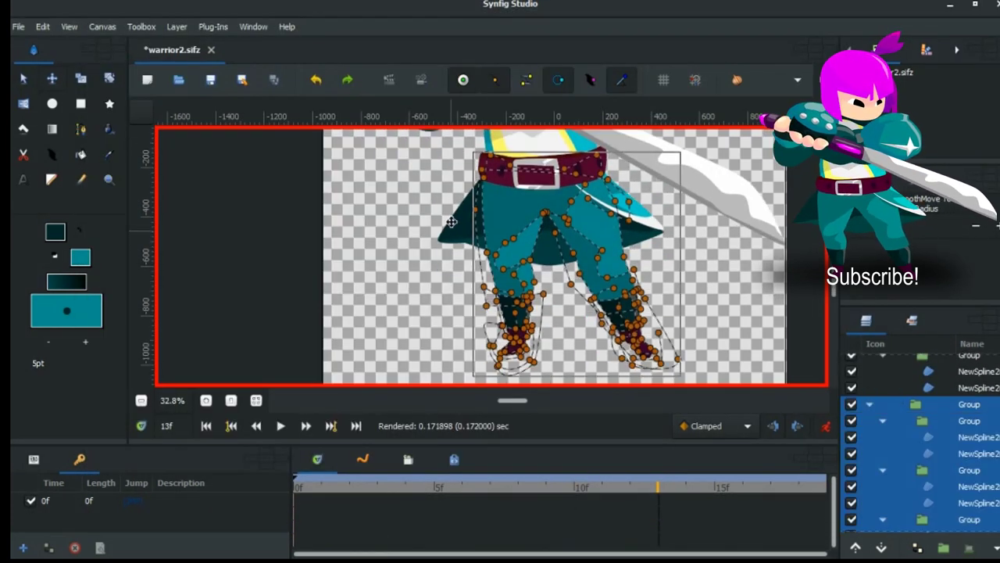
pyautogui.hotkey('ctrl', ',')
pyautogui.hotkey('ctrl', ',')
pyautogui.hotkey('ctrl', ',')
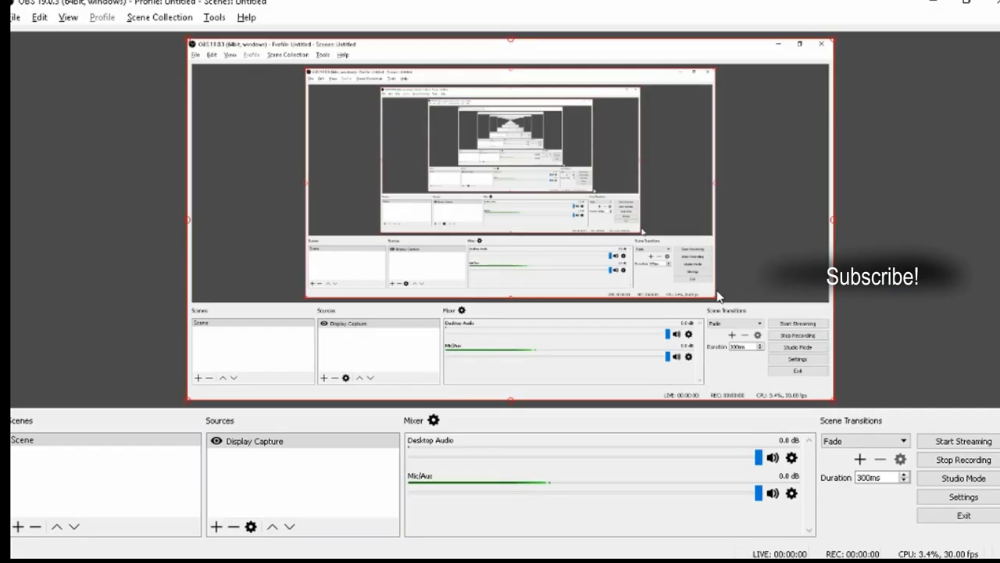
# - Bring the maximized Synfig Preview Window in front of OBS
pyautogui.hotkey('alt', 'Tab')
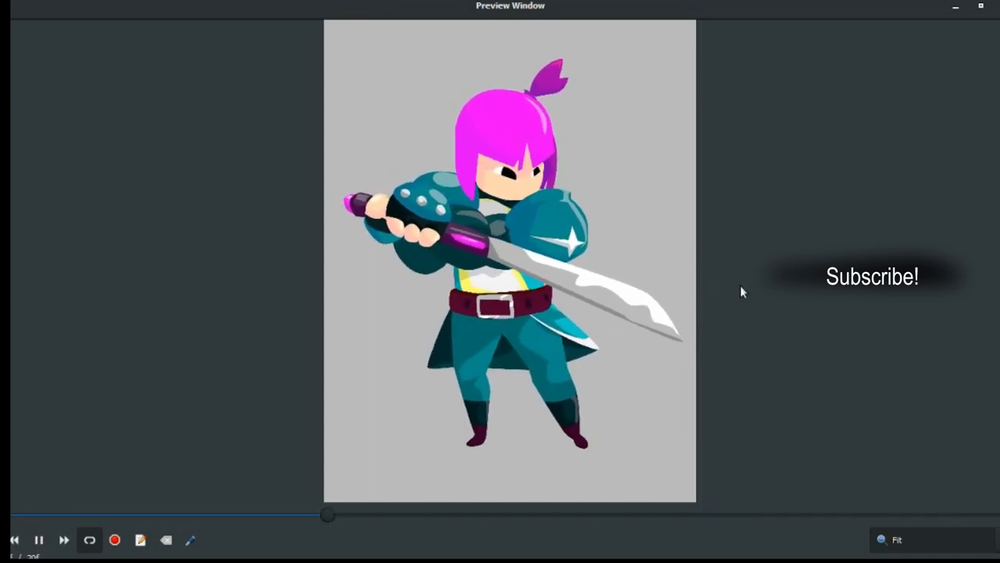
# - Switch from the looping preview back to OBS Studio to end recording
pyautogui.hotkey('alt', 'Tab')
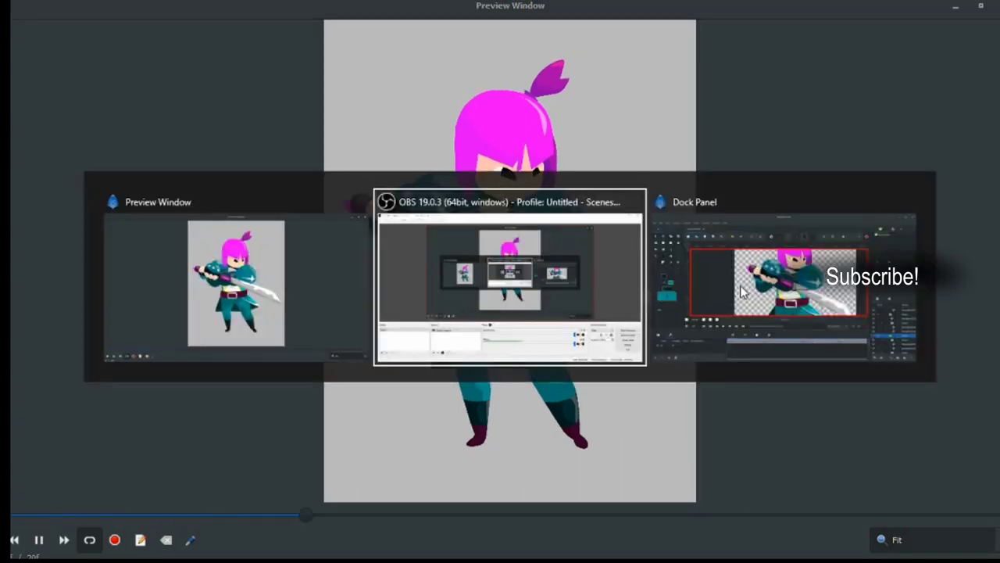